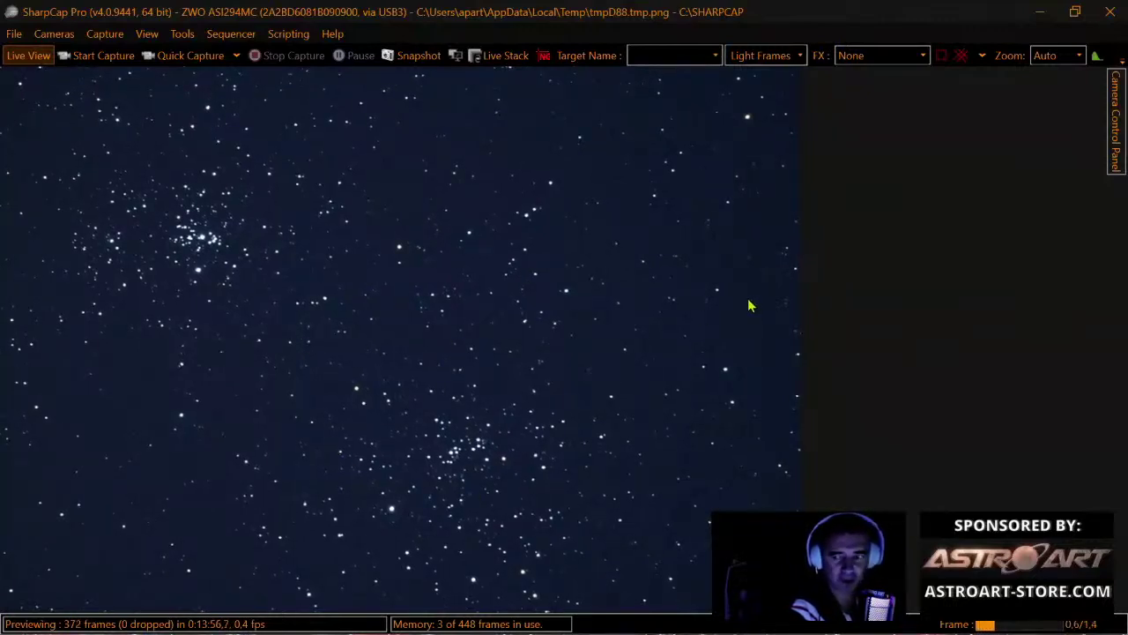
# Run the recent sequence "25 NEXUS Live Stack 4s 350g.scs" to start live stacking the star clusters.
pyautogui.click(230, 34)
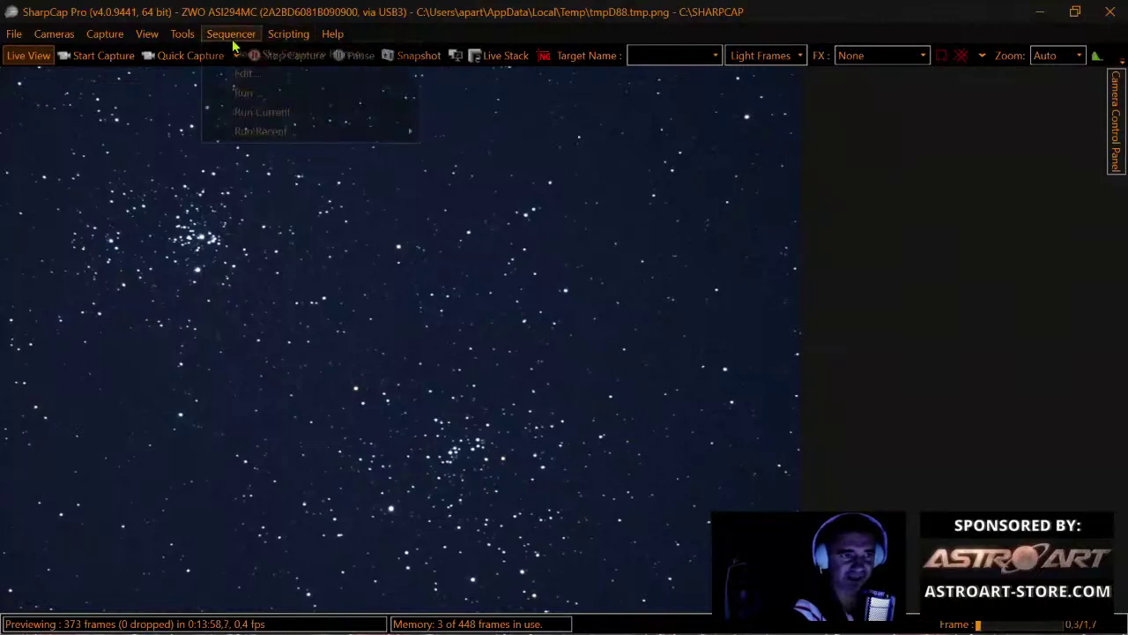
pyautogui.moveTo(255, 138)
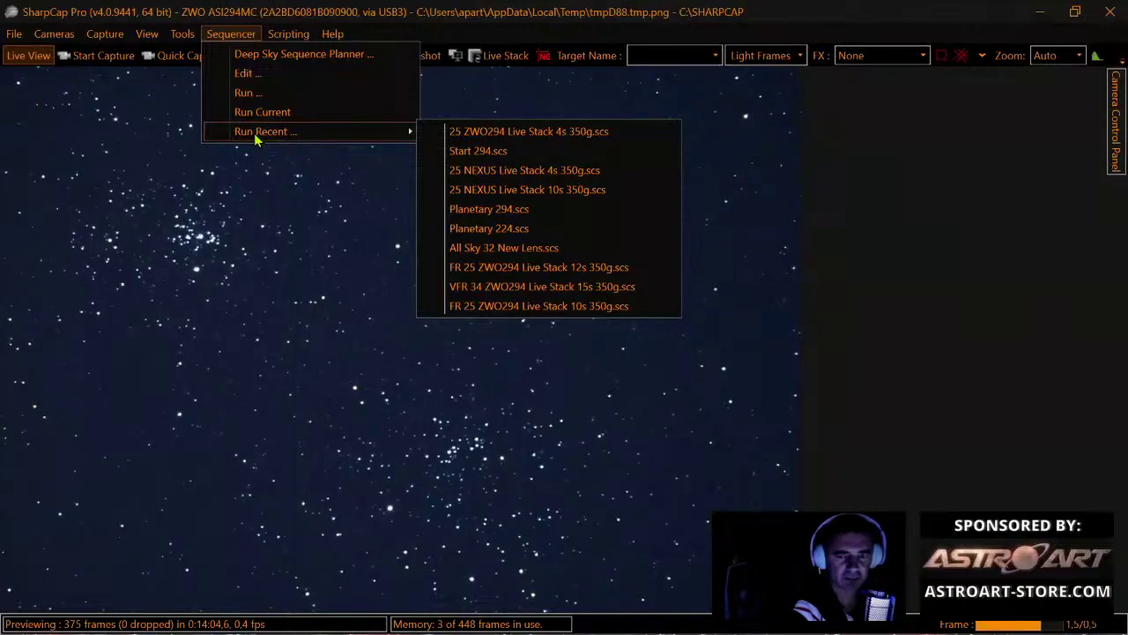
pyautogui.click(471, 170)
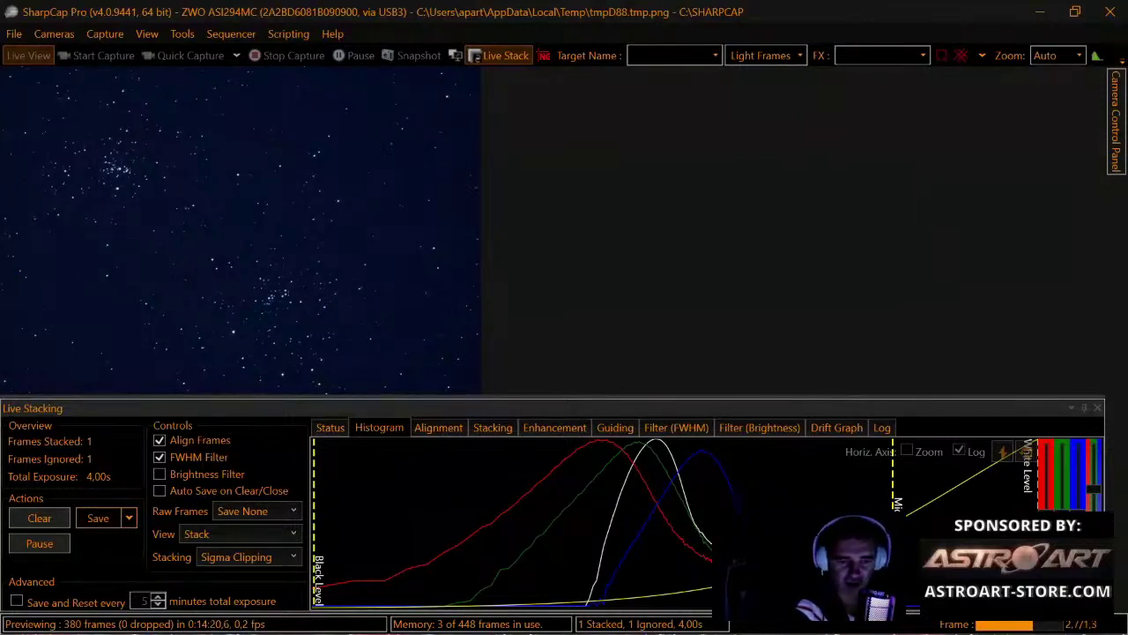
# Auto-balance the live stack's colours and apply the automatic histogram stretch.
pyautogui.click(912, 608)
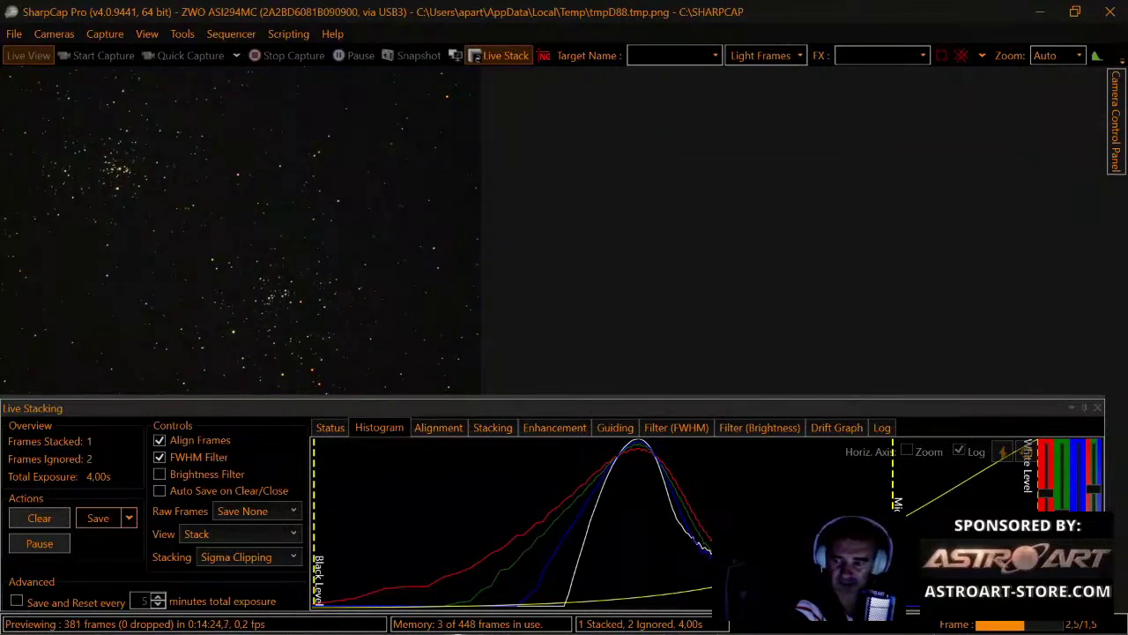
pyautogui.click(1006, 454)
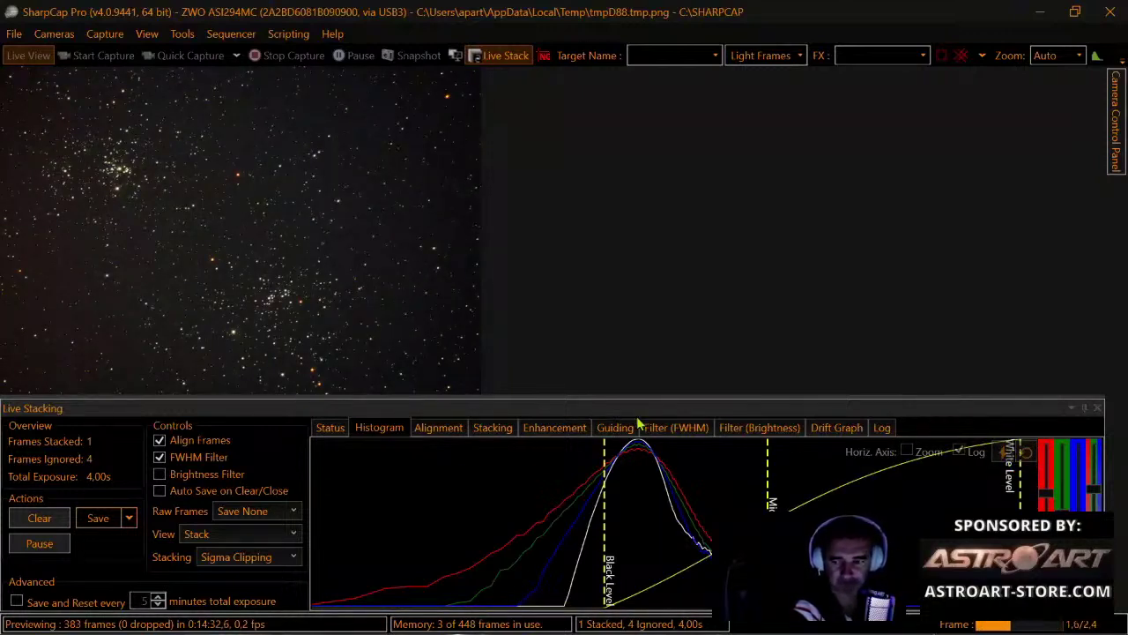
# Fine-tune the live stack stretch by raising the black level just past the histogram peak and adjusting the mid level.
pyautogui.moveTo(608, 498); pyautogui.dragTo(632, 502)
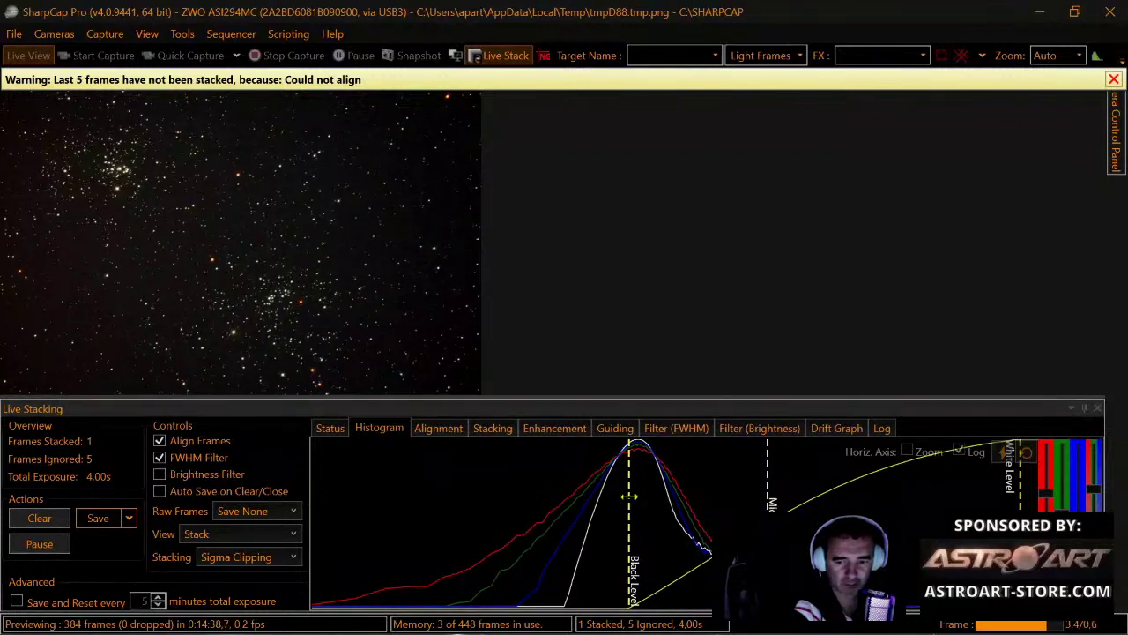
pyautogui.moveTo(630, 497); pyautogui.dragTo(634, 496)
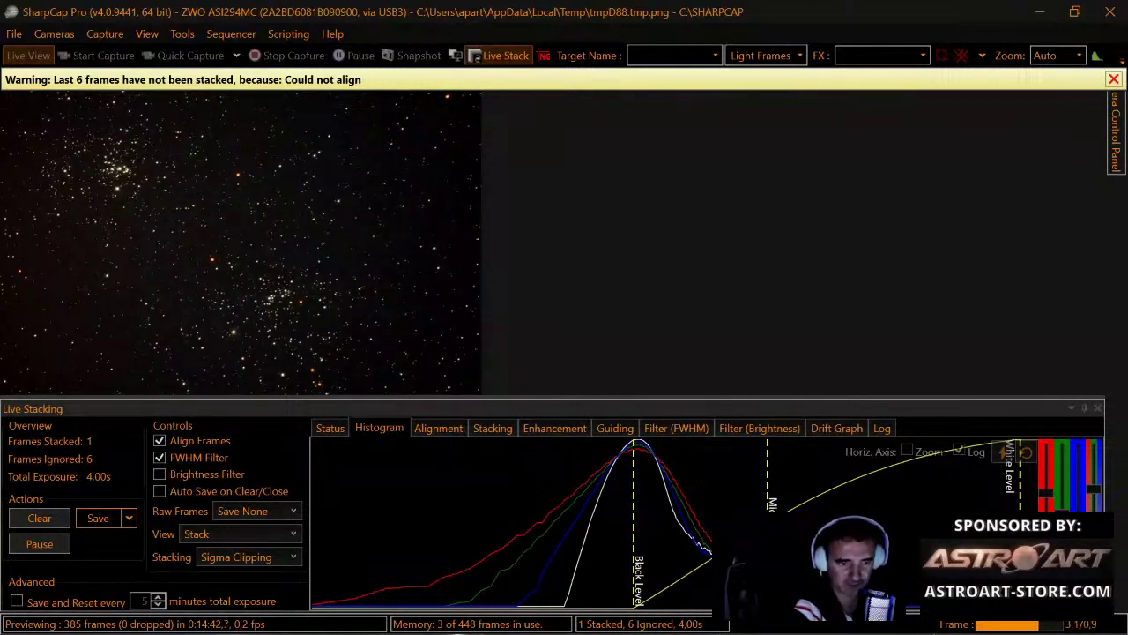
pyautogui.moveTo(769, 503); pyautogui.dragTo(725, 503)
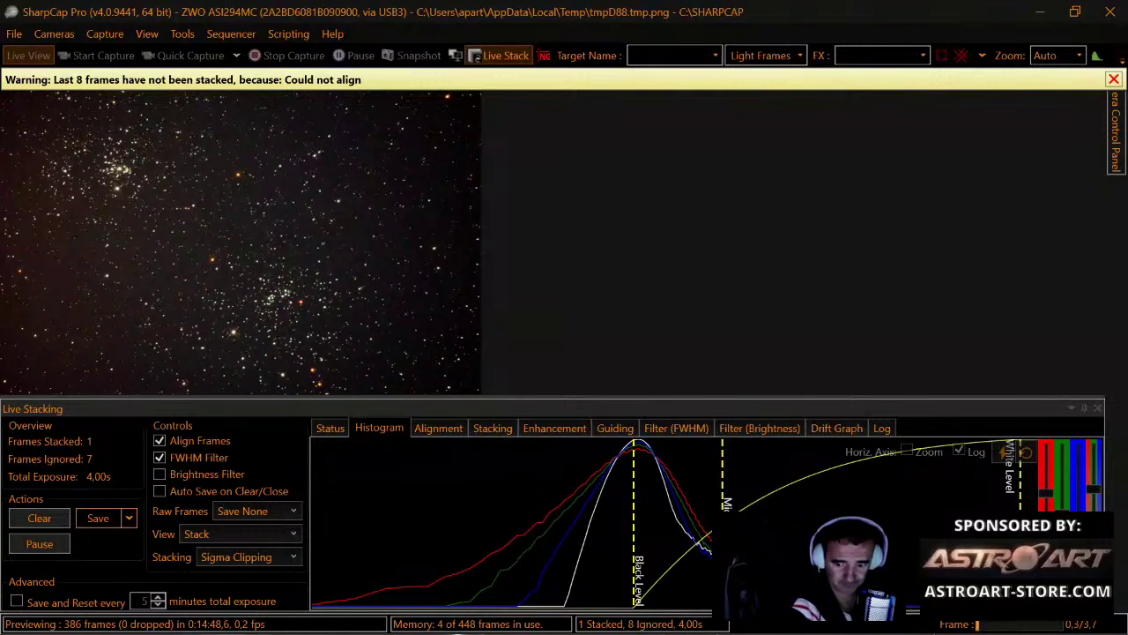
pyautogui.moveTo(727, 504); pyautogui.dragTo(687, 520)
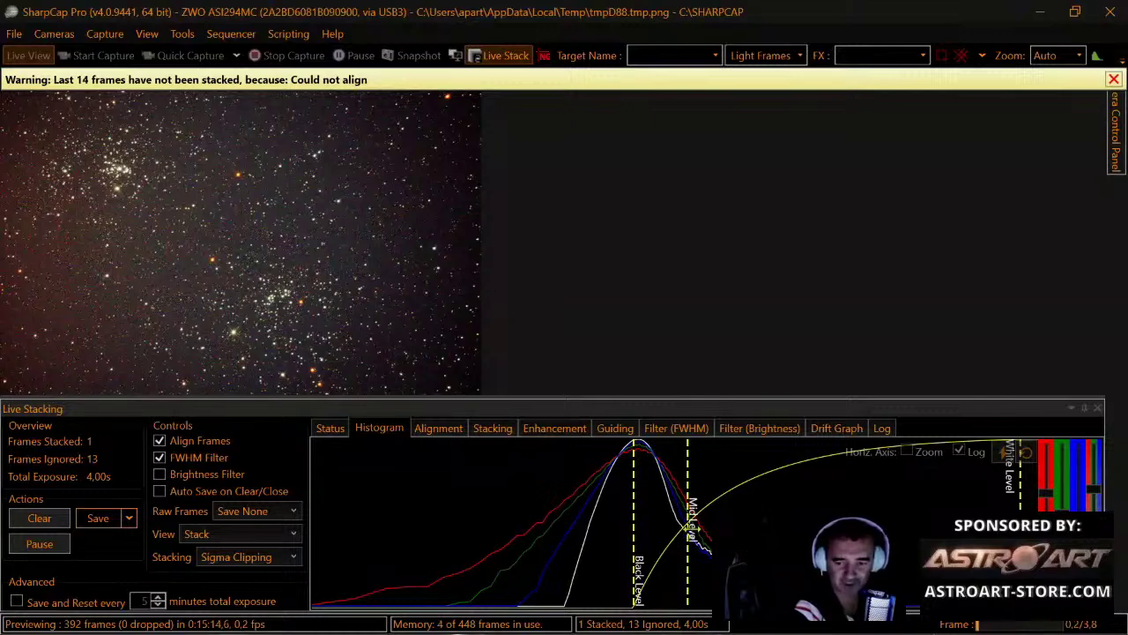
pyautogui.moveTo(687, 527); pyautogui.dragTo(754, 505)
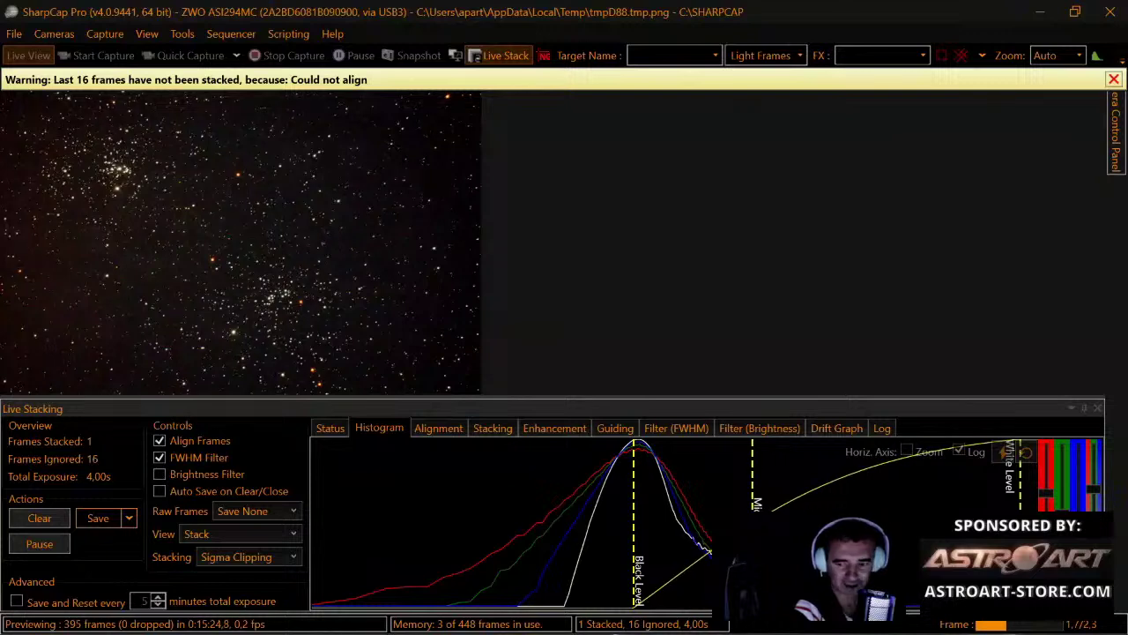
pyautogui.moveTo(634, 507); pyautogui.dragTo(650, 506)
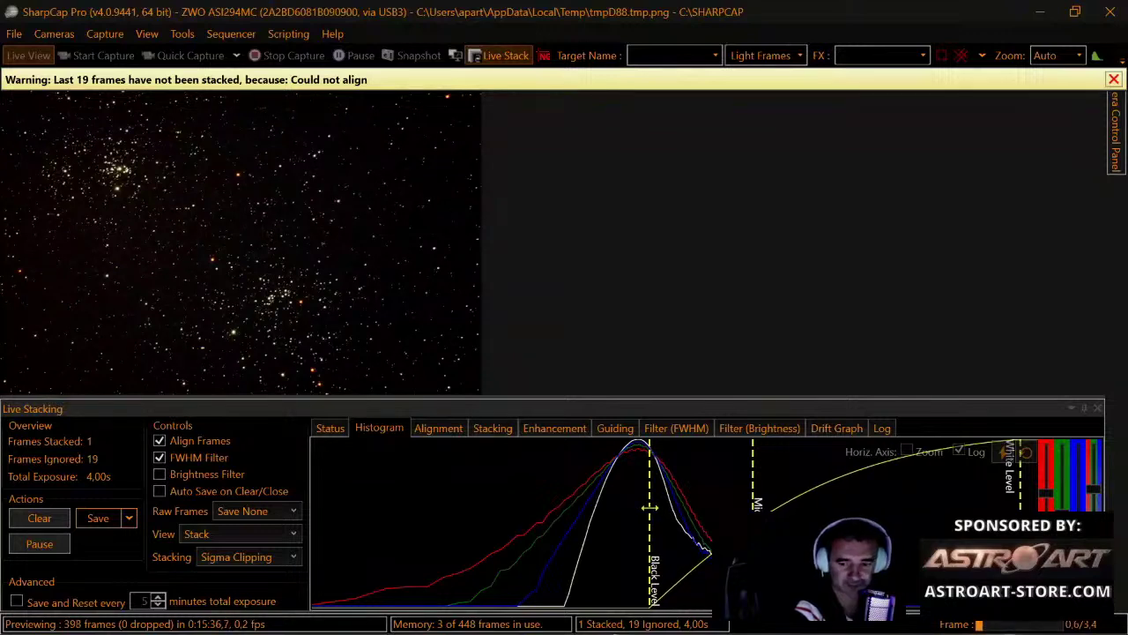
# Turn off FWHM filtering for the live stack and clear the stacked frames.
pyautogui.click(675, 430)
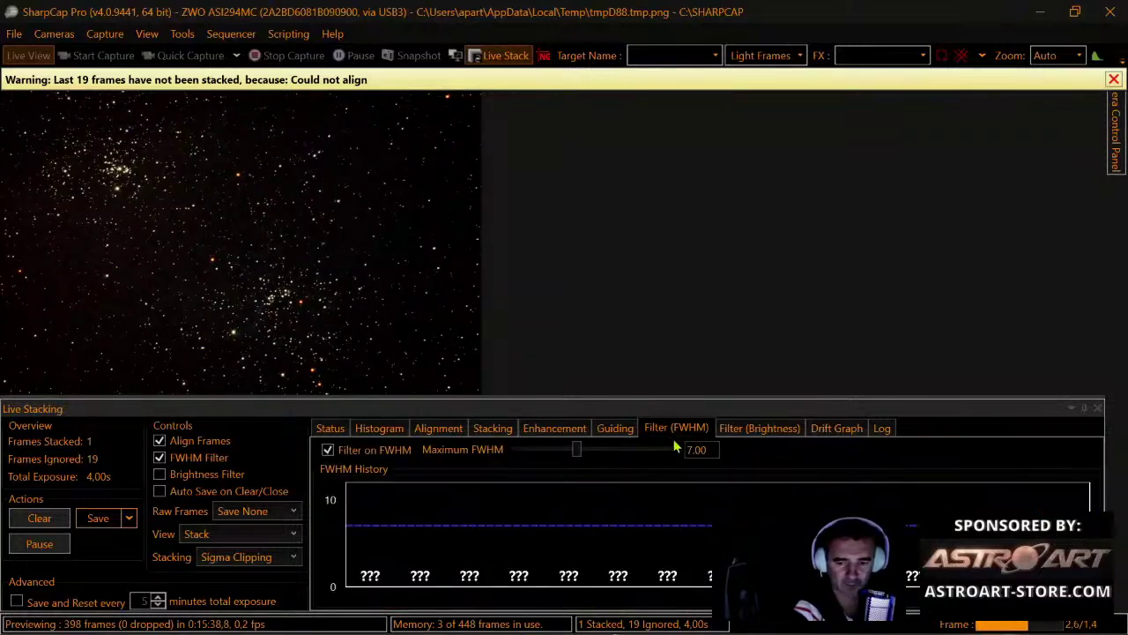
pyautogui.click(328, 451)
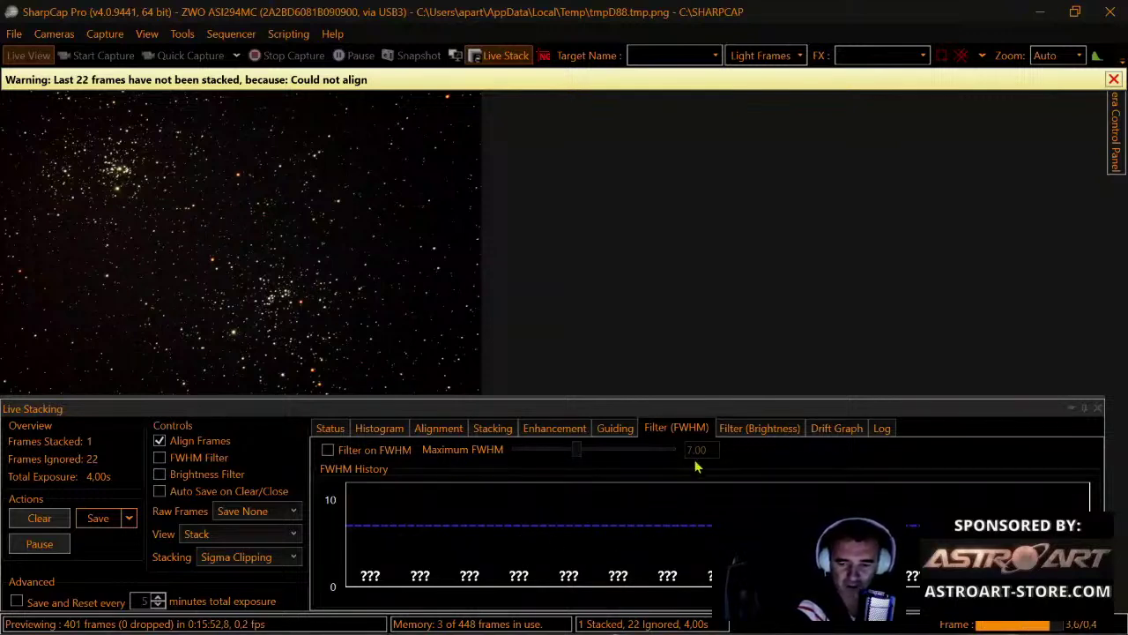
pyautogui.click(556, 428)
pyautogui.click(677, 428)
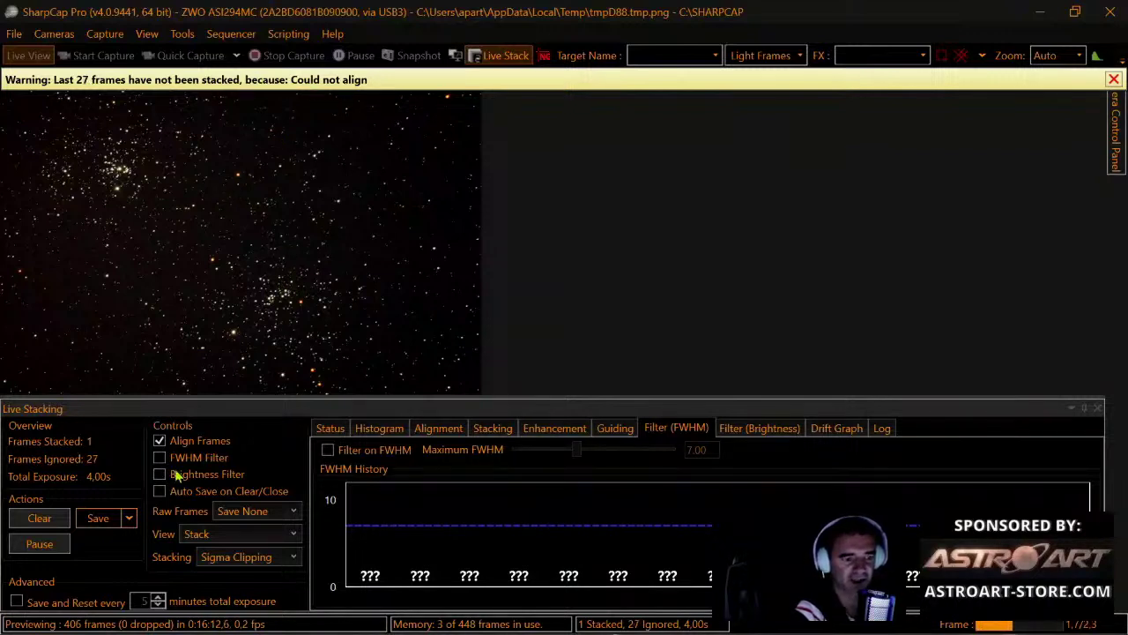
pyautogui.click(52, 519)
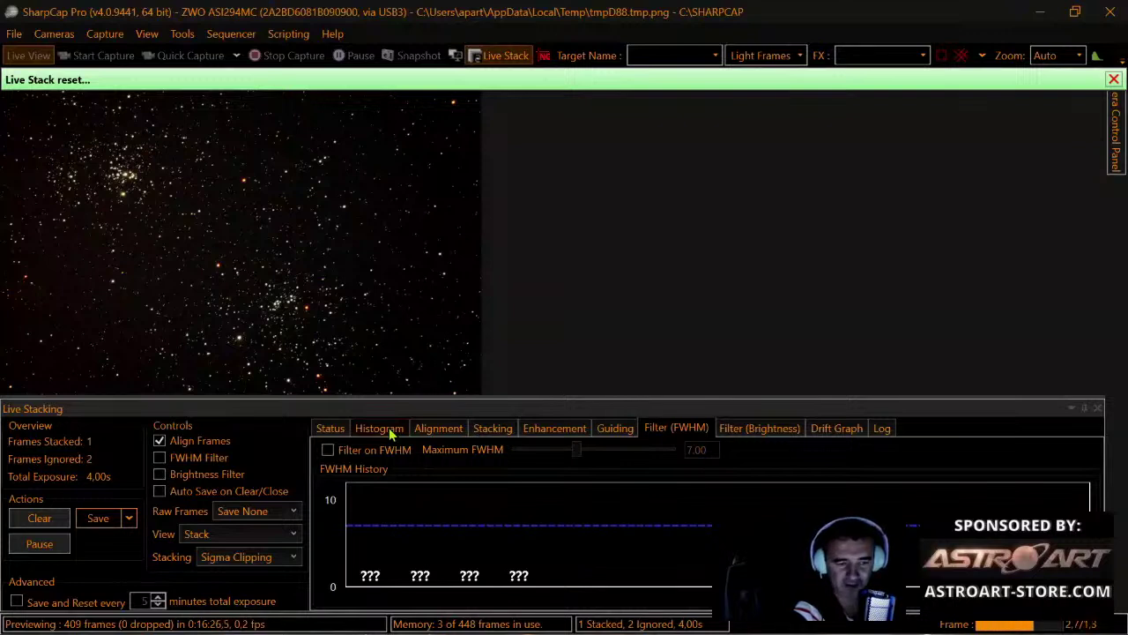
# Lower the star detection sensitivity for alignment to 50 and clear the stack to retry stacking.
pyautogui.click(438, 428)
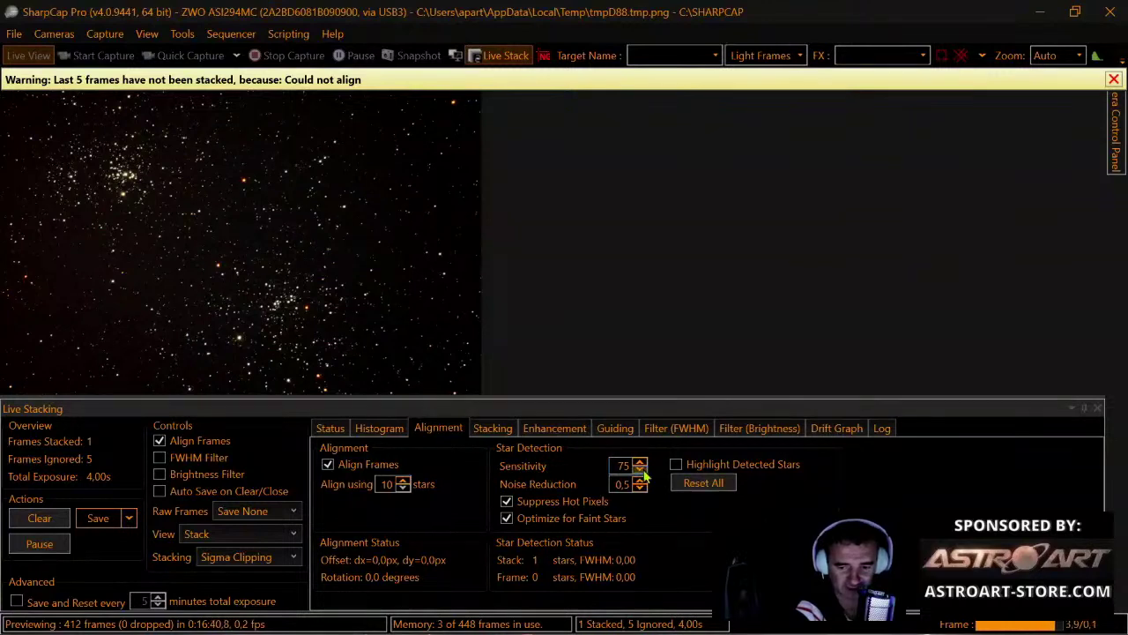
pyautogui.scroll(-8, 643, 474)
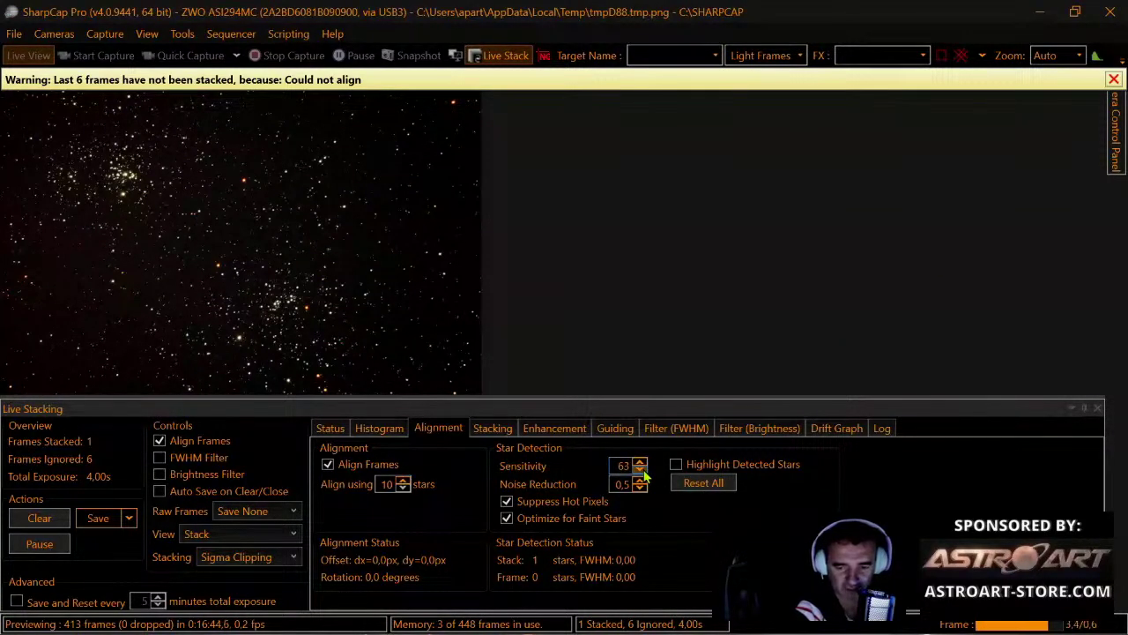
pyautogui.scroll(-10, 643, 476)
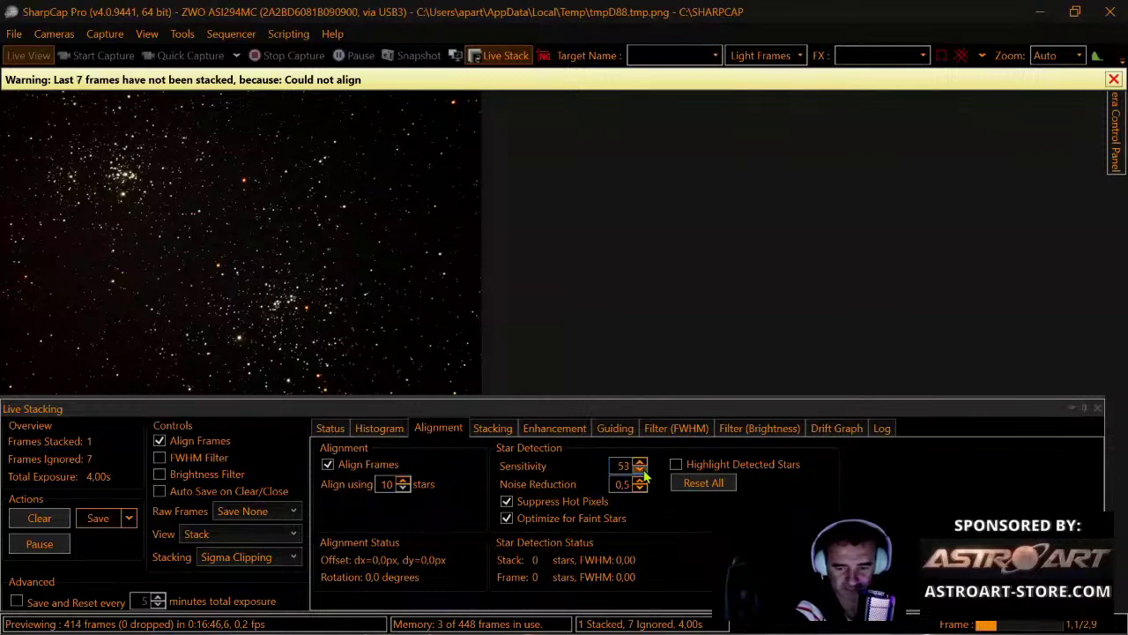
pyautogui.scroll(2, 643, 476)
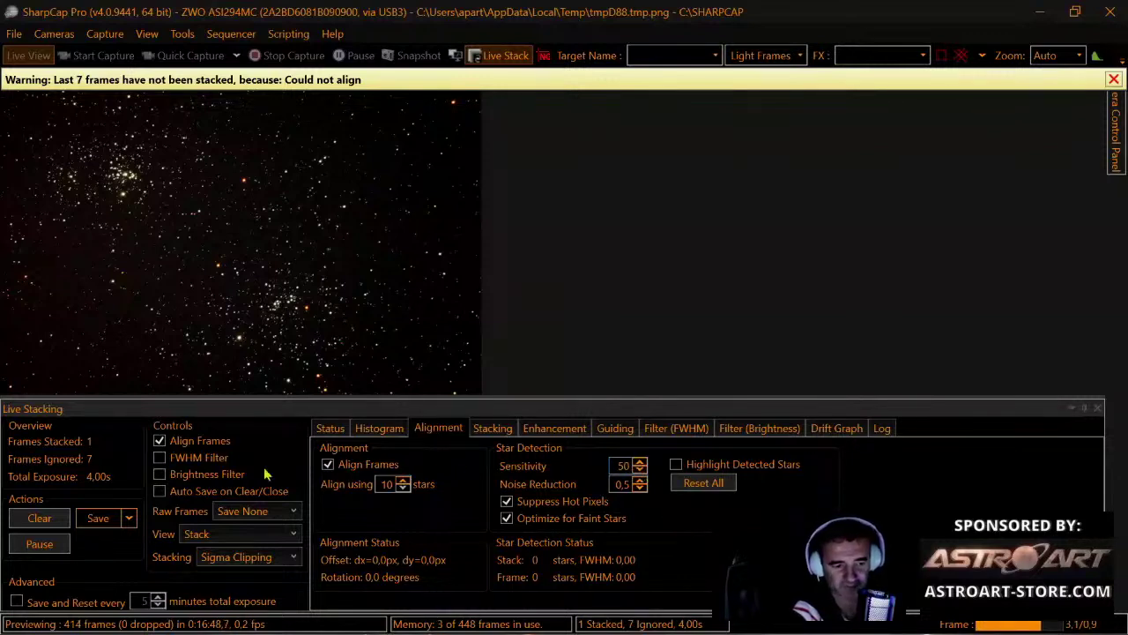
pyautogui.click(40, 521)
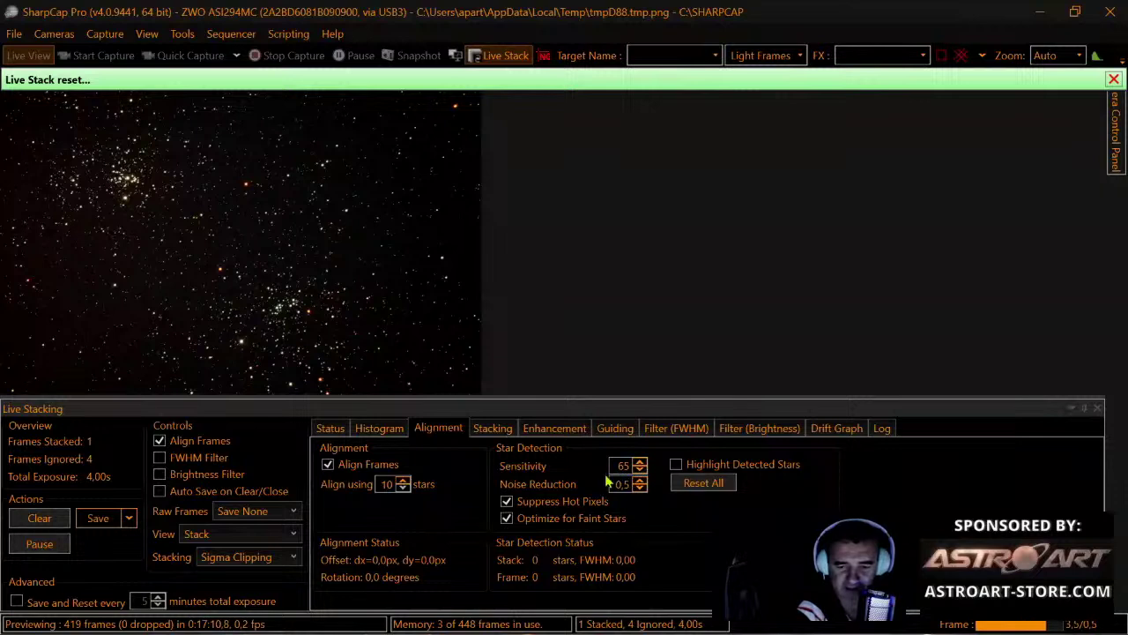
# Raise the star detection sensitivity for frame alignment step by step past 69.
pyautogui.click(643, 462)
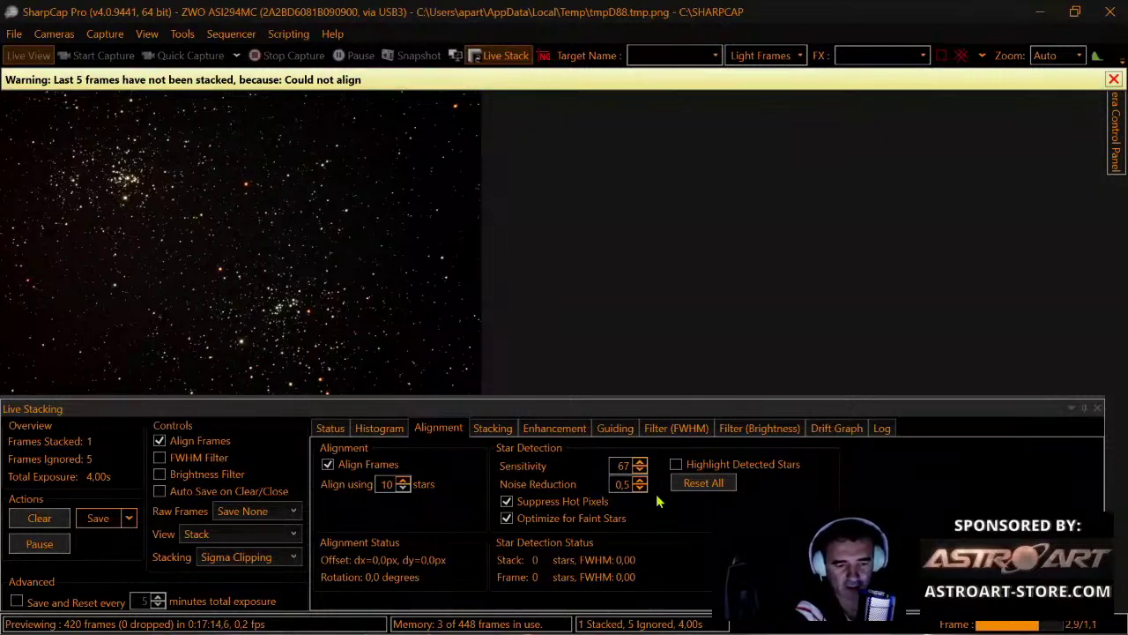
pyautogui.press('Up')
pyautogui.press('Up')
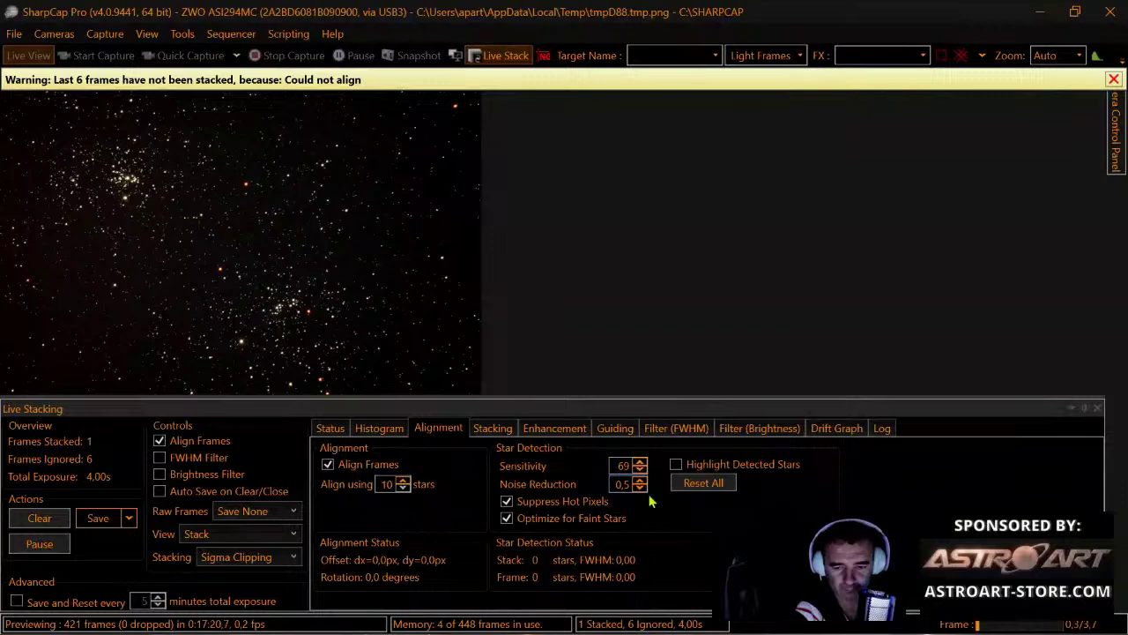
pyautogui.press('Up')
pyautogui.press('Up')
# Show the live stack histogram, then reposition and maximize the ASI294MC capture window.
pyautogui.click(381, 430)
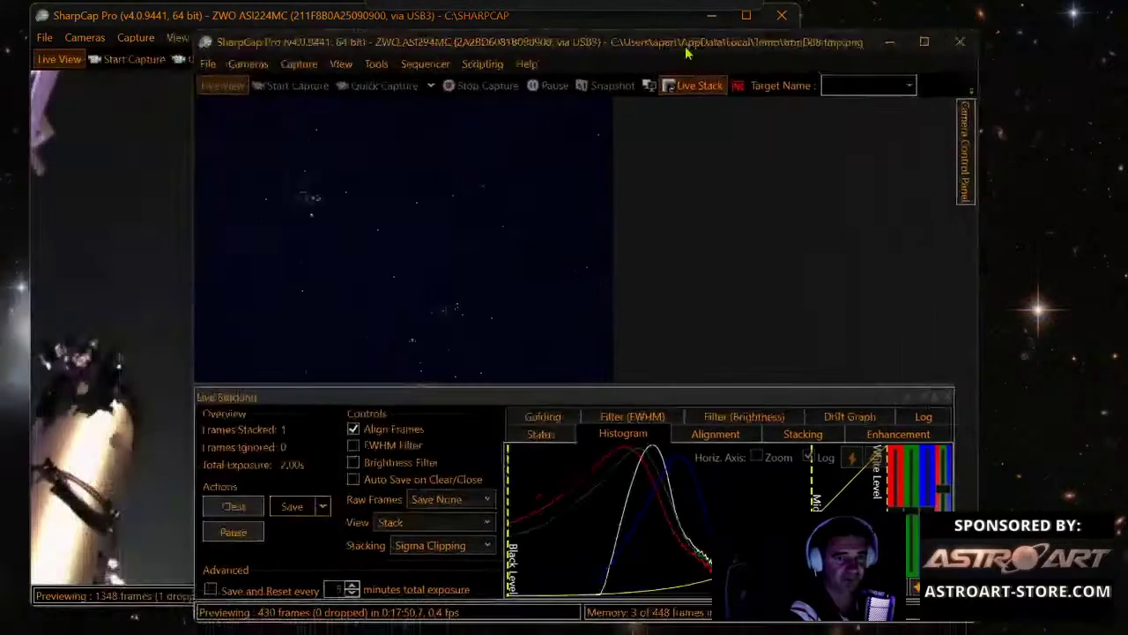
pyautogui.moveTo(687, 46); pyautogui.dragTo(715, 50)
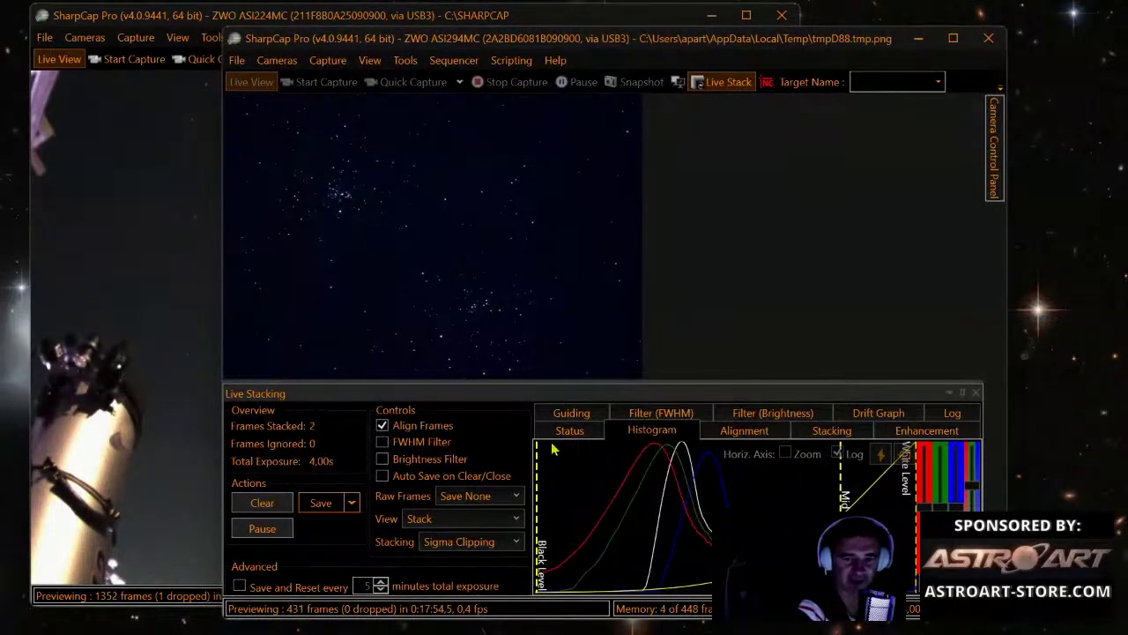
pyautogui.click(953, 39)
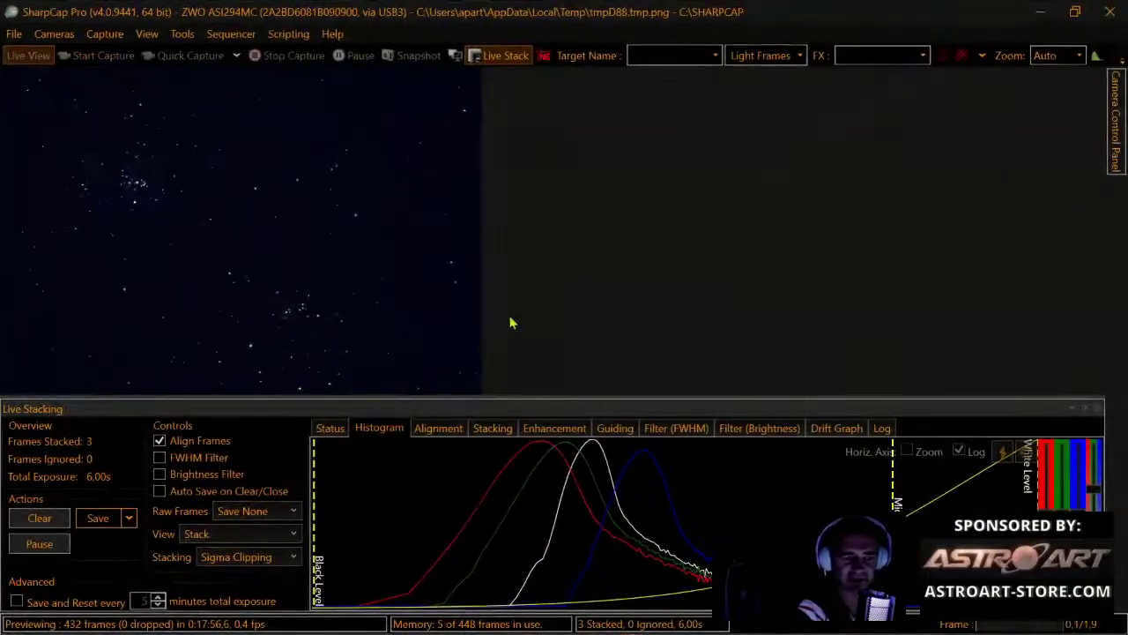
# Reset the live stack and auto-stretch its histogram.
pyautogui.click(53, 521)
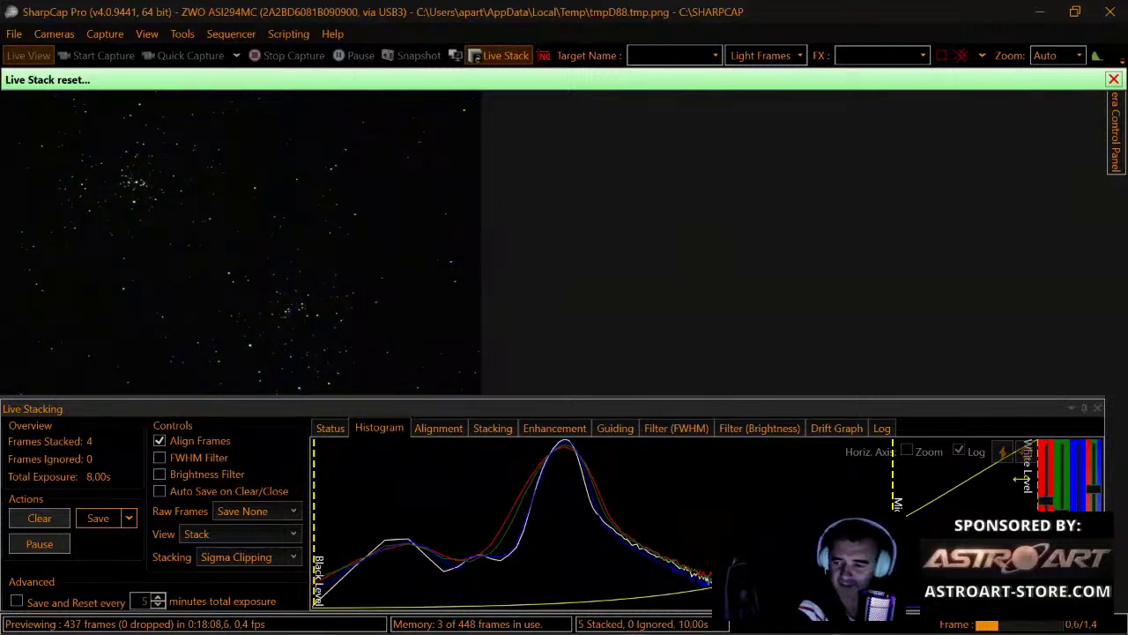
pyautogui.click(1002, 457)
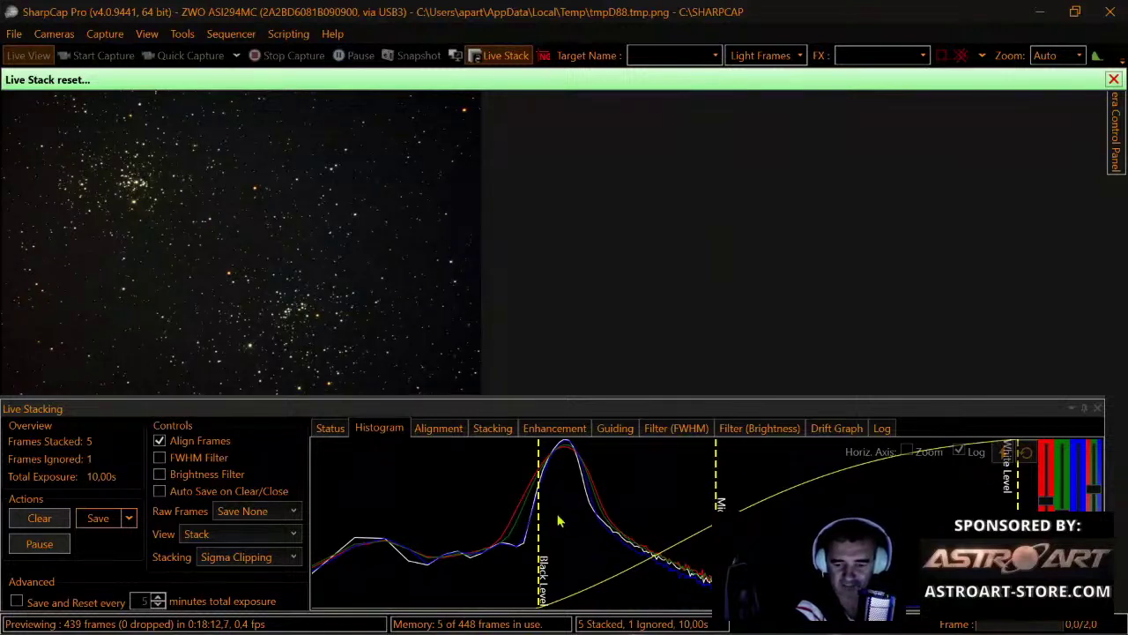
# Raise the black level to the histogram peak and lower the mid level to brighten the stars against a dark background.
pyautogui.moveTo(540, 513); pyautogui.dragTo(570, 505)
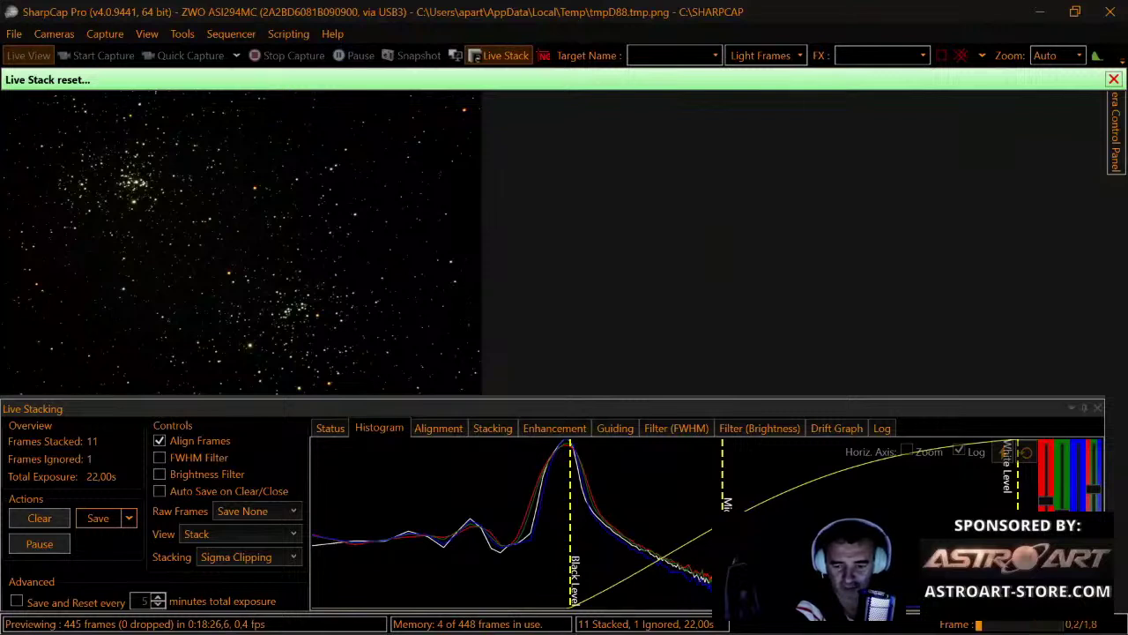
pyautogui.moveTo(726, 504)
pyautogui.mouseDown()
pyautogui.moveTo(702, 551)
pyautogui.moveTo(682, 552)
pyautogui.mouseUp()
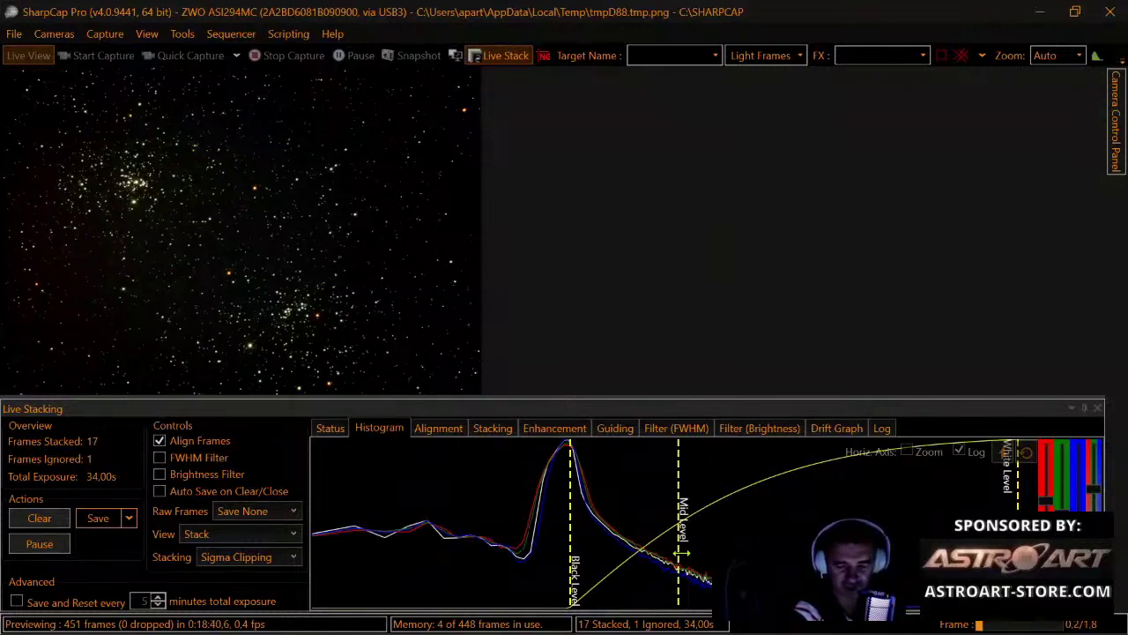
pyautogui.moveTo(680, 553); pyautogui.dragTo(674, 555)
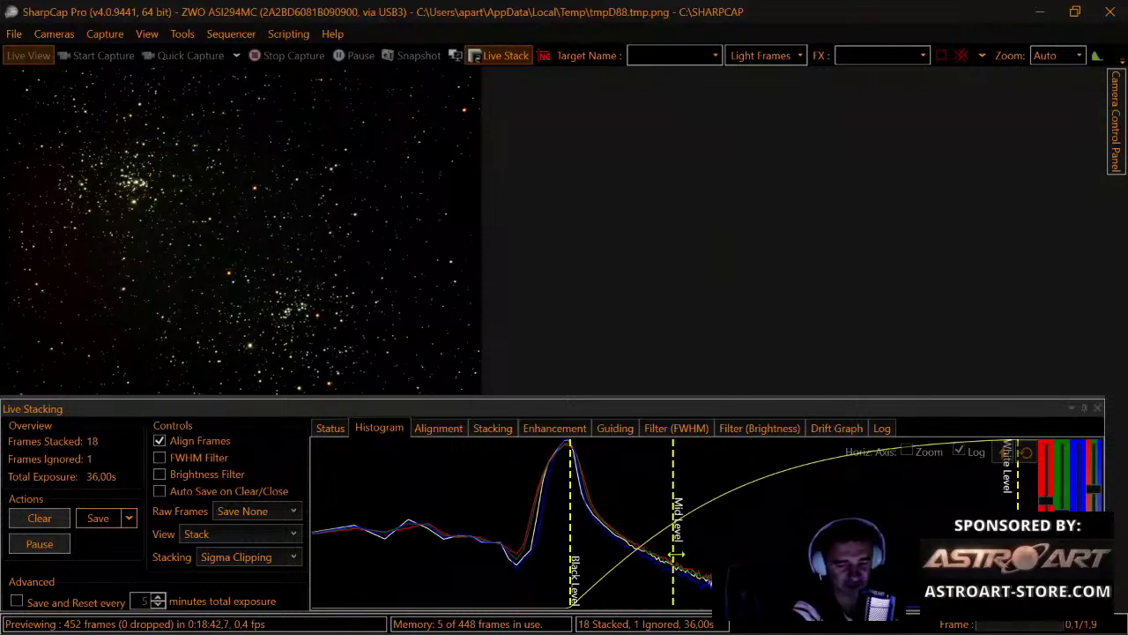